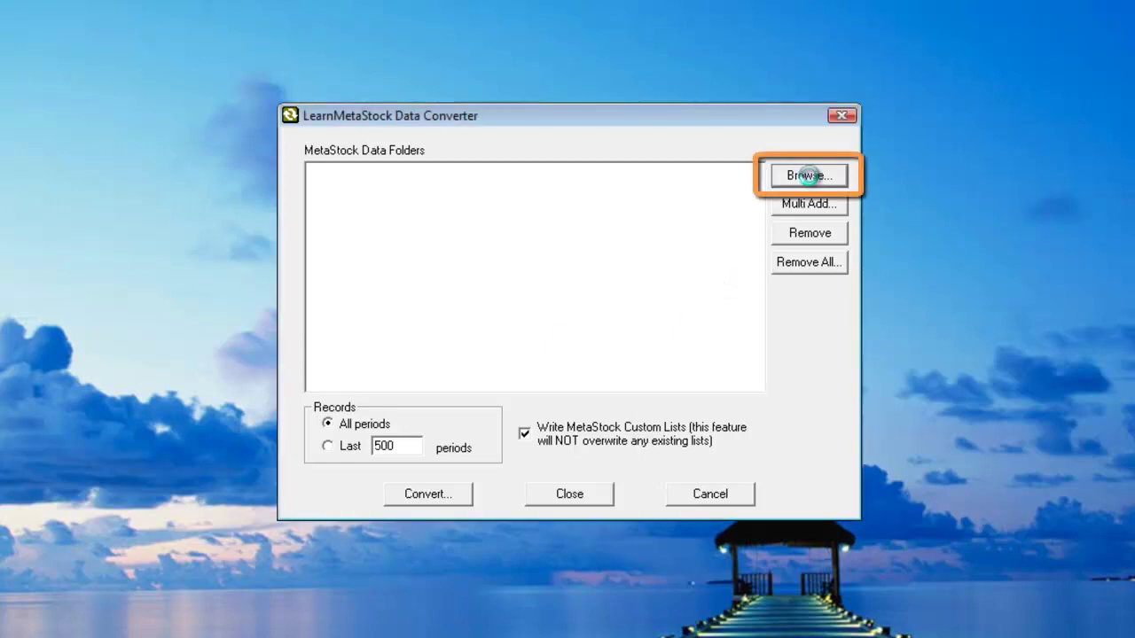
# - Add C:\MetaStock Data\Daily Watchlist and C:\MetaStock Data\My Stocks to the converter's folder list
pyautogui.click(810, 177)
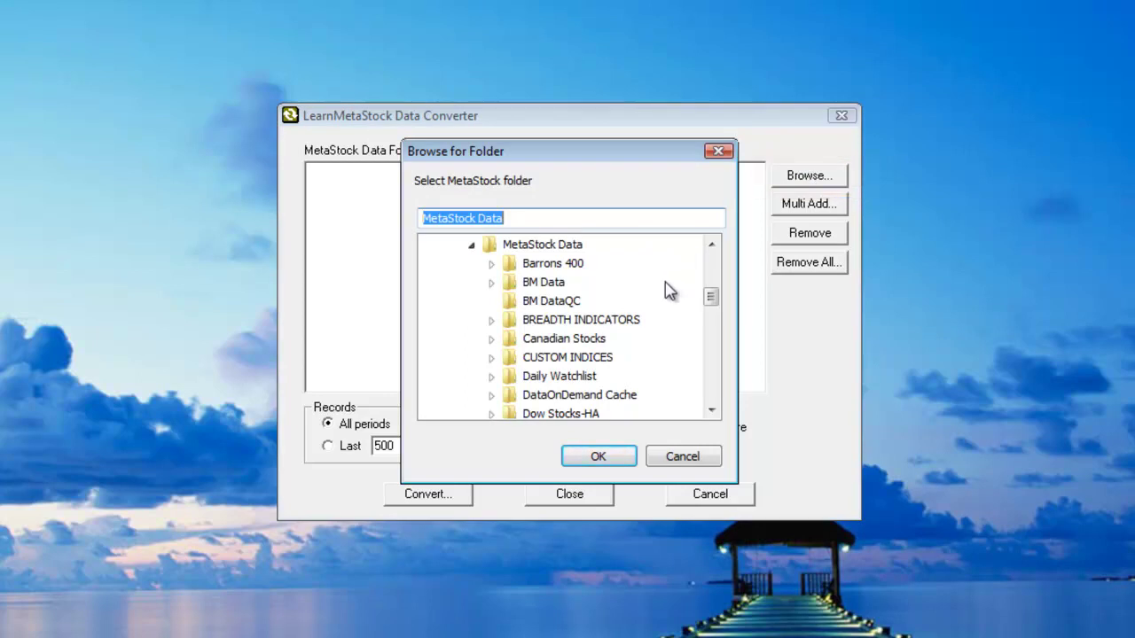
pyautogui.click(585, 379)
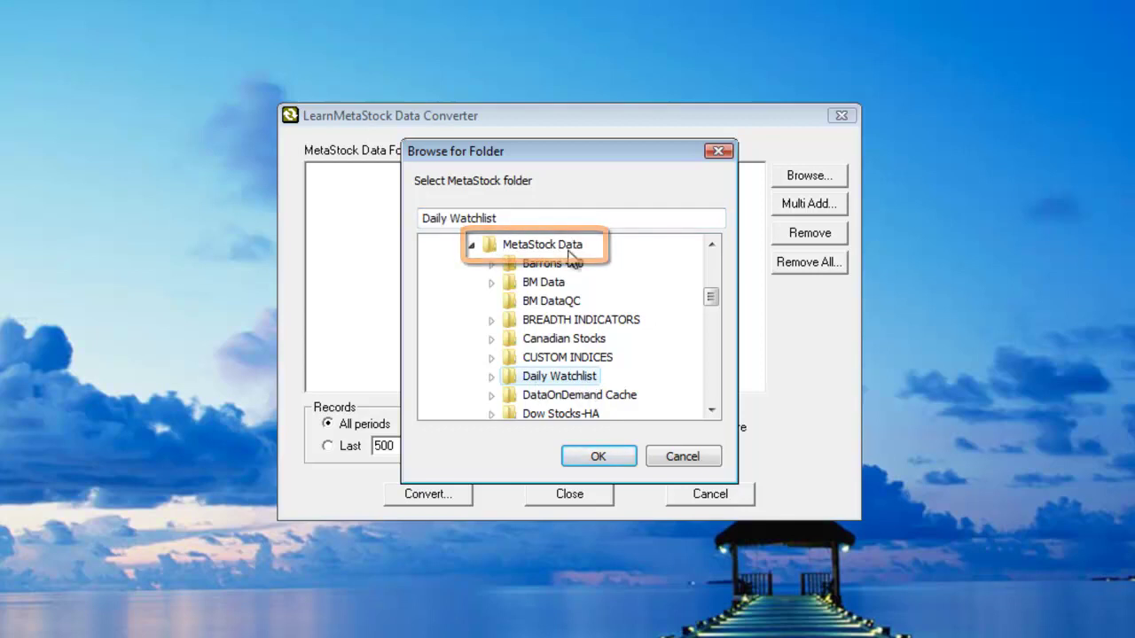
pyautogui.click(596, 459)
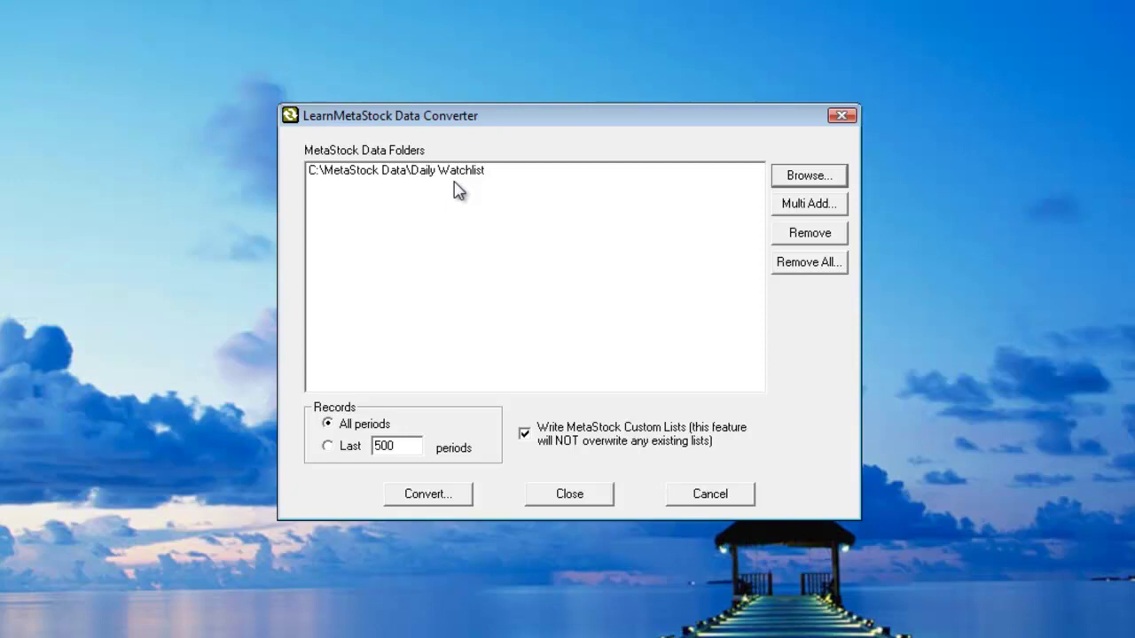
pyautogui.click(814, 176)
pyautogui.moveTo(712, 296); pyautogui.dragTo(711, 321)
pyautogui.click(577, 285)
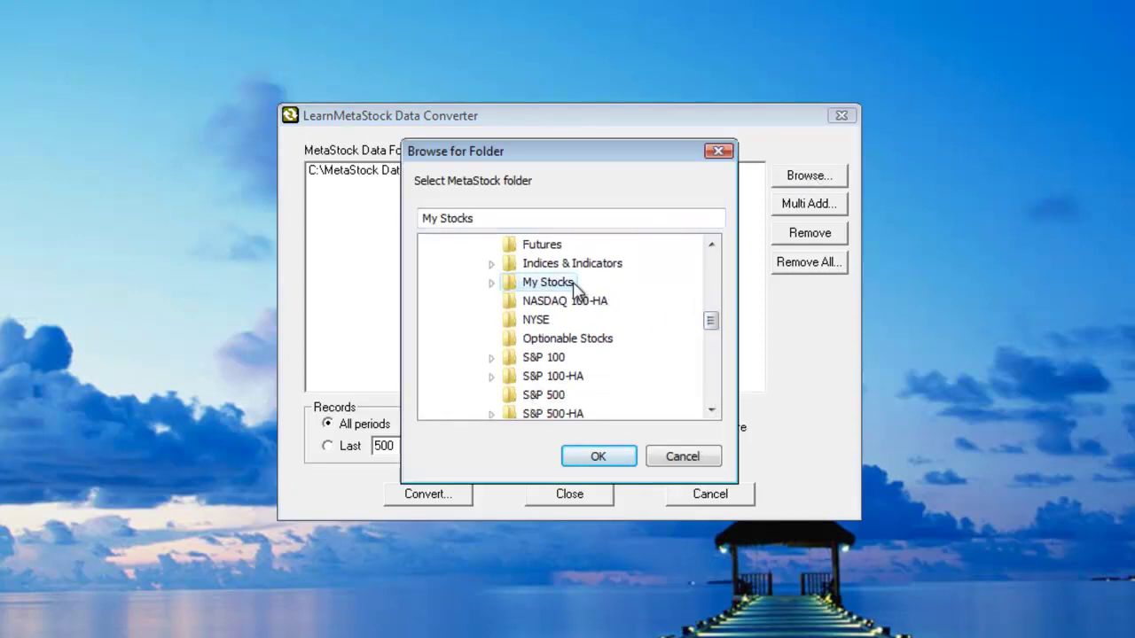
pyautogui.click(598, 457)
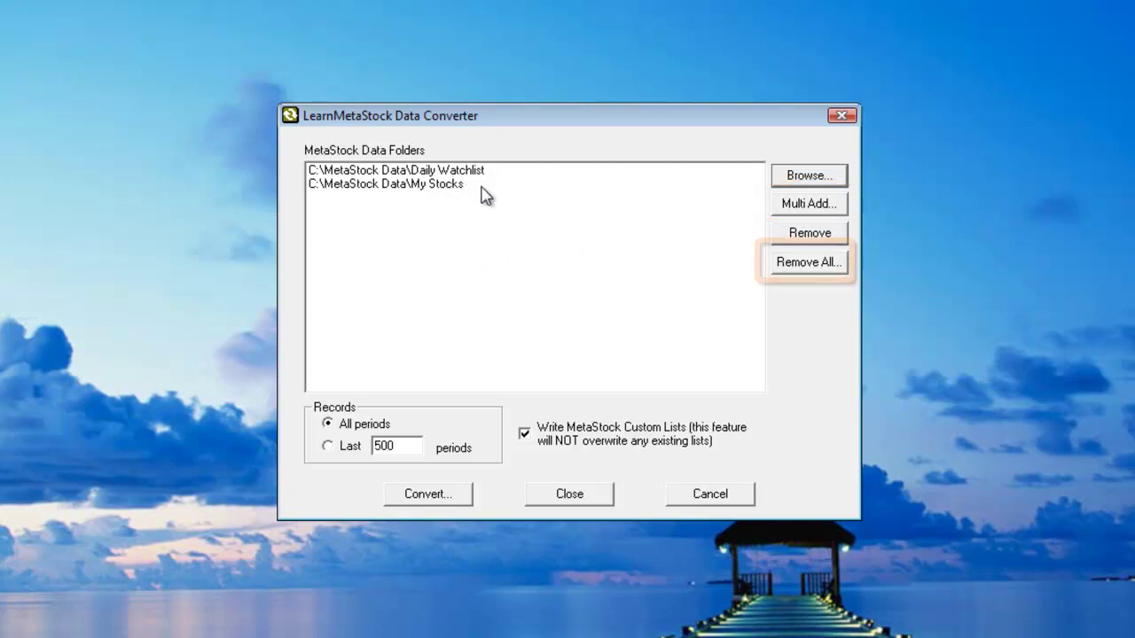
# - Remove all folders from the list, then start Multi Add with base folder C:\MetaStock Data
pyautogui.click(818, 266)
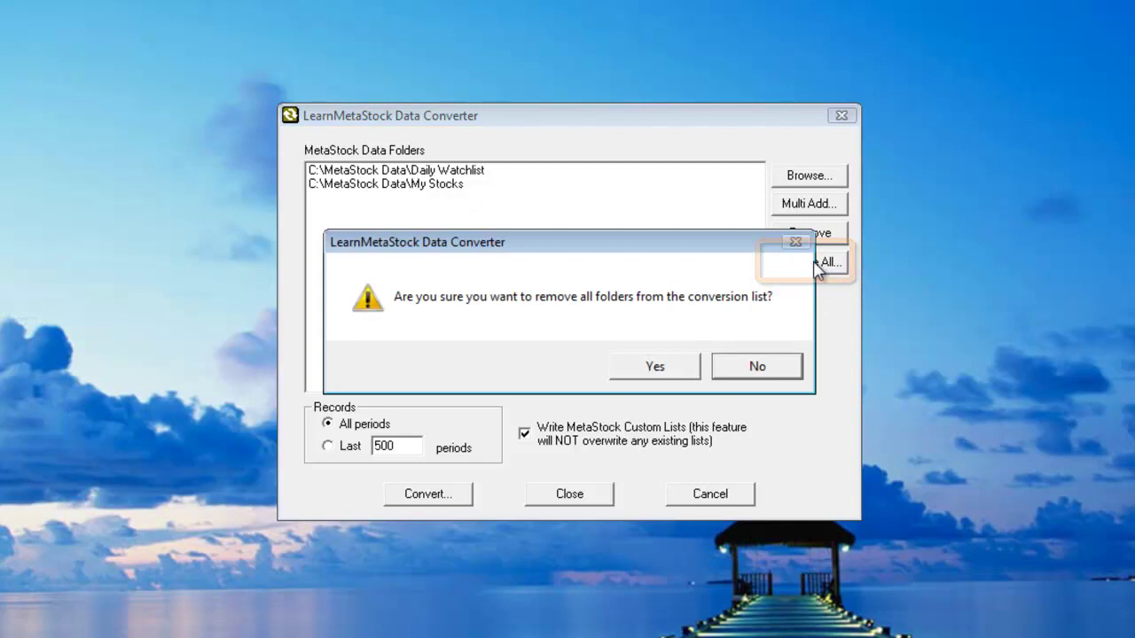
pyautogui.click(651, 368)
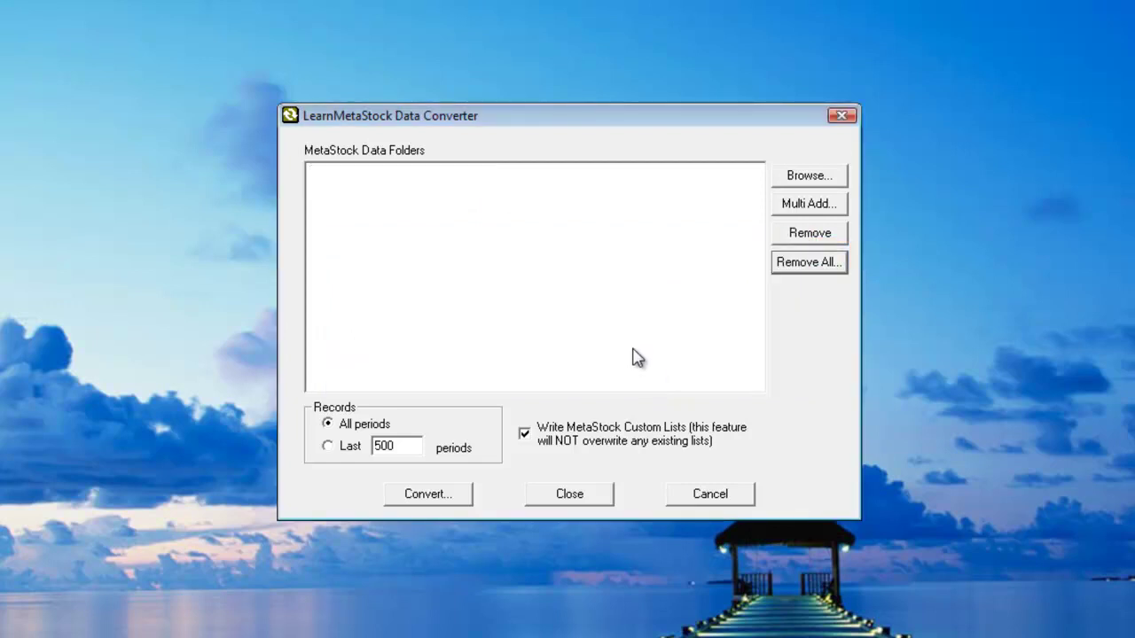
pyautogui.click(807, 205)
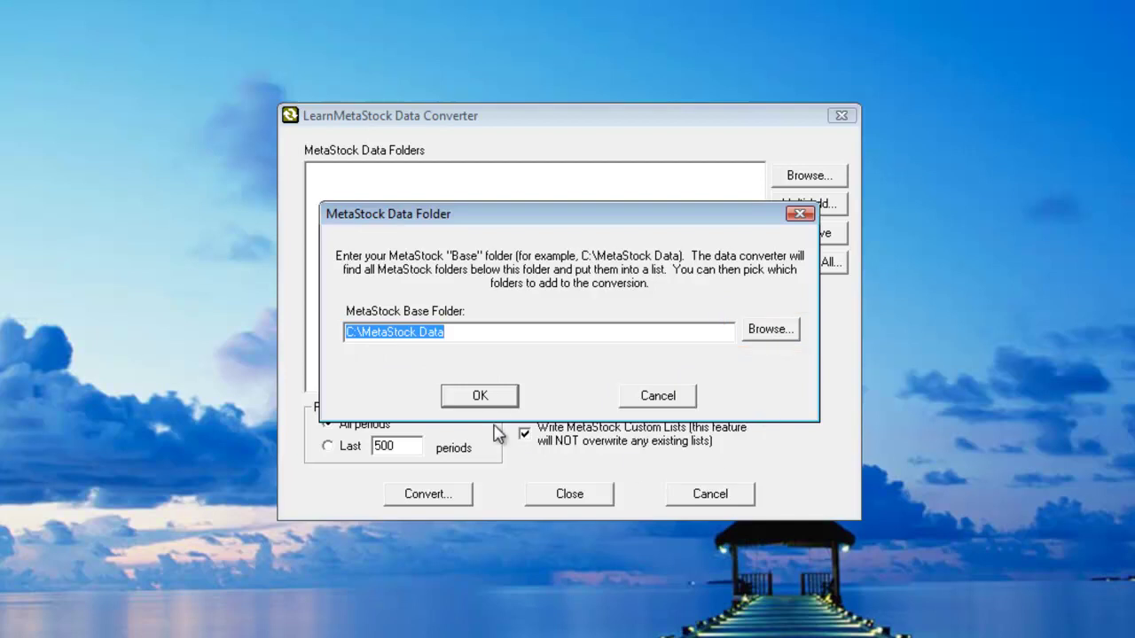
# - Scan C:\MetaStock Data and select Daily Watchlist, Futures and Weekly Watchlist for conversion
pyautogui.click(490, 398)
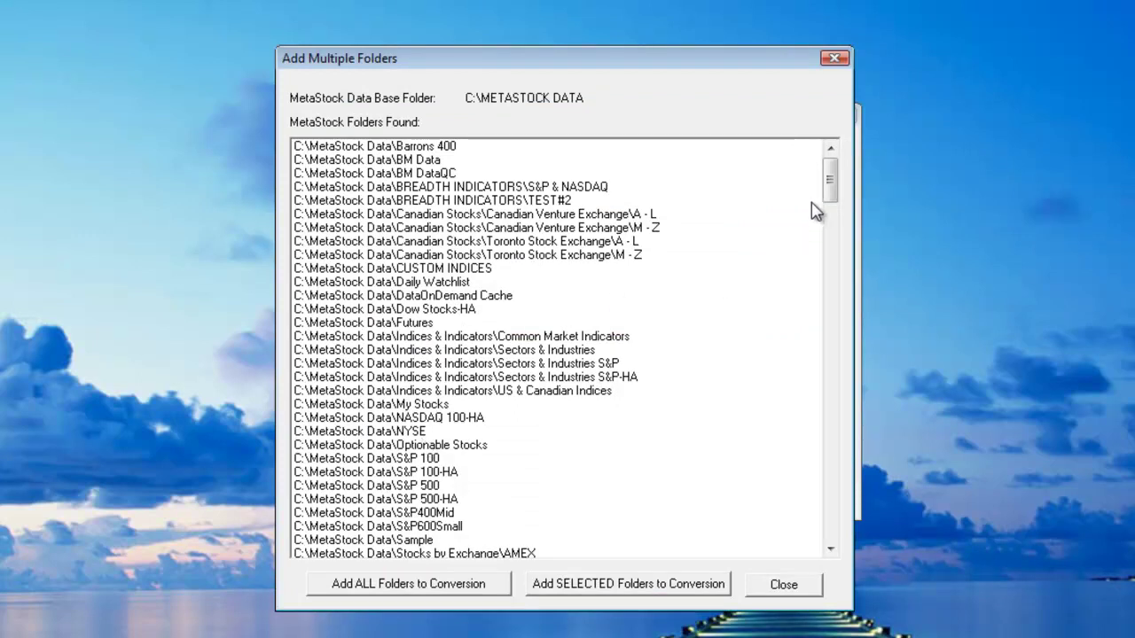
pyautogui.moveTo(838, 194)
pyautogui.mouseDown()
pyautogui.moveTo(841, 269)
pyautogui.moveTo(834, 176)
pyautogui.mouseUp()
pyautogui.click(435, 282)
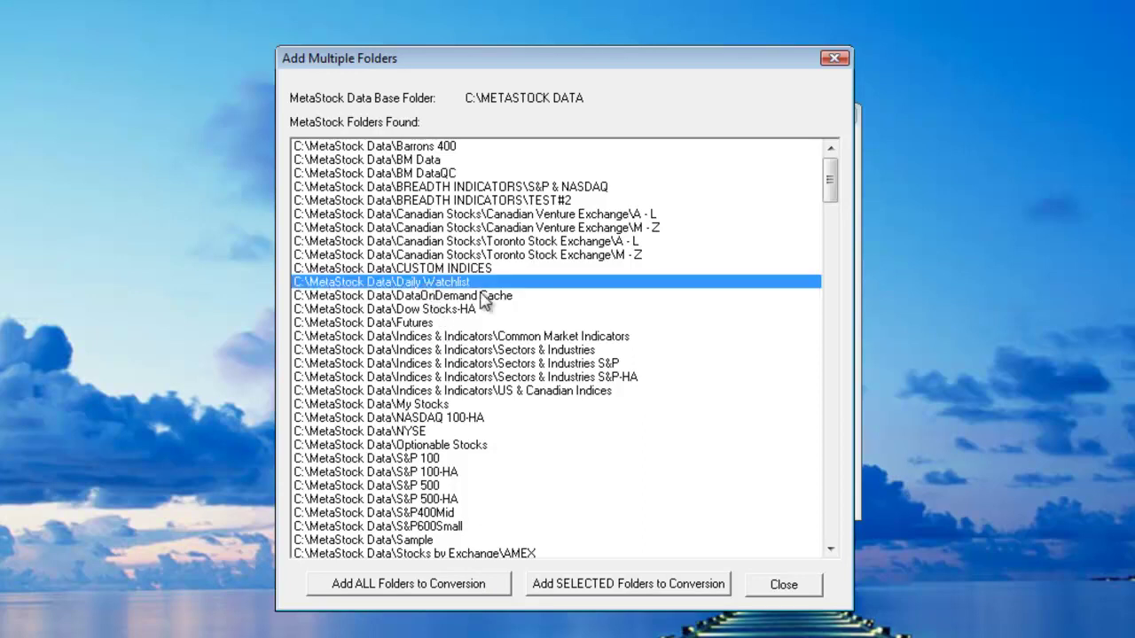
pyautogui.click(471, 324)
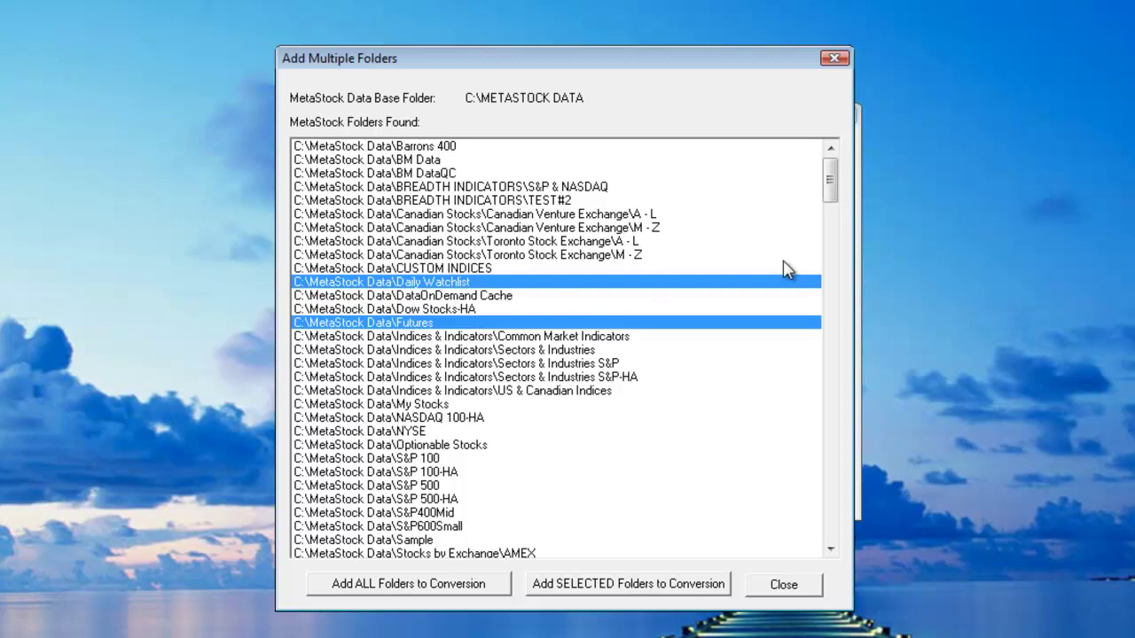
pyautogui.moveTo(830, 179); pyautogui.dragTo(848, 537)
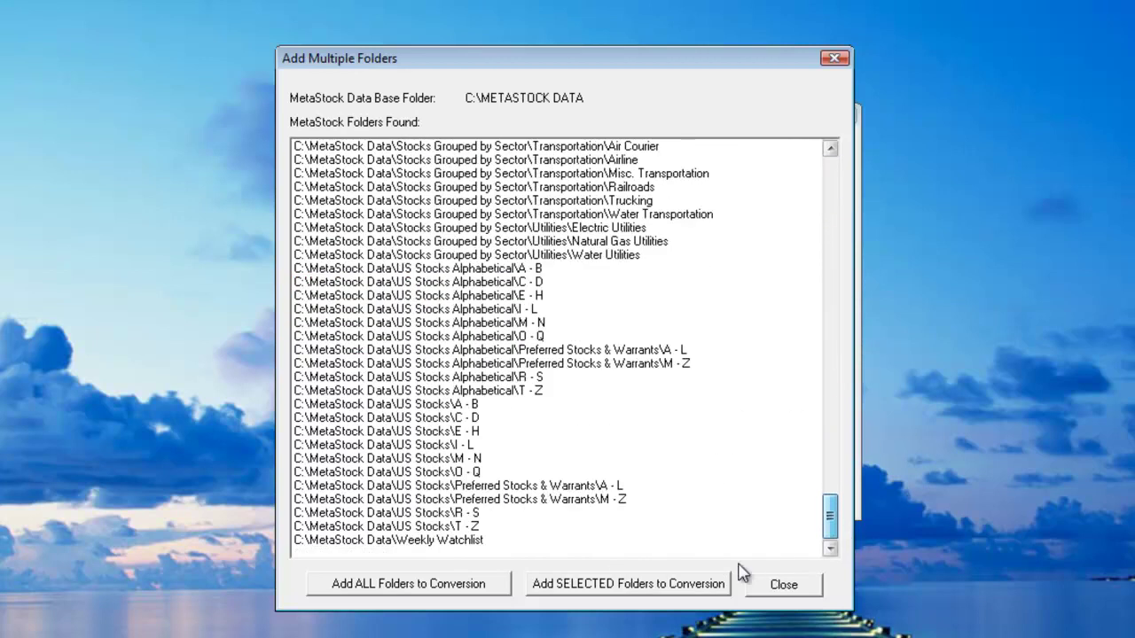
pyautogui.click(396, 542)
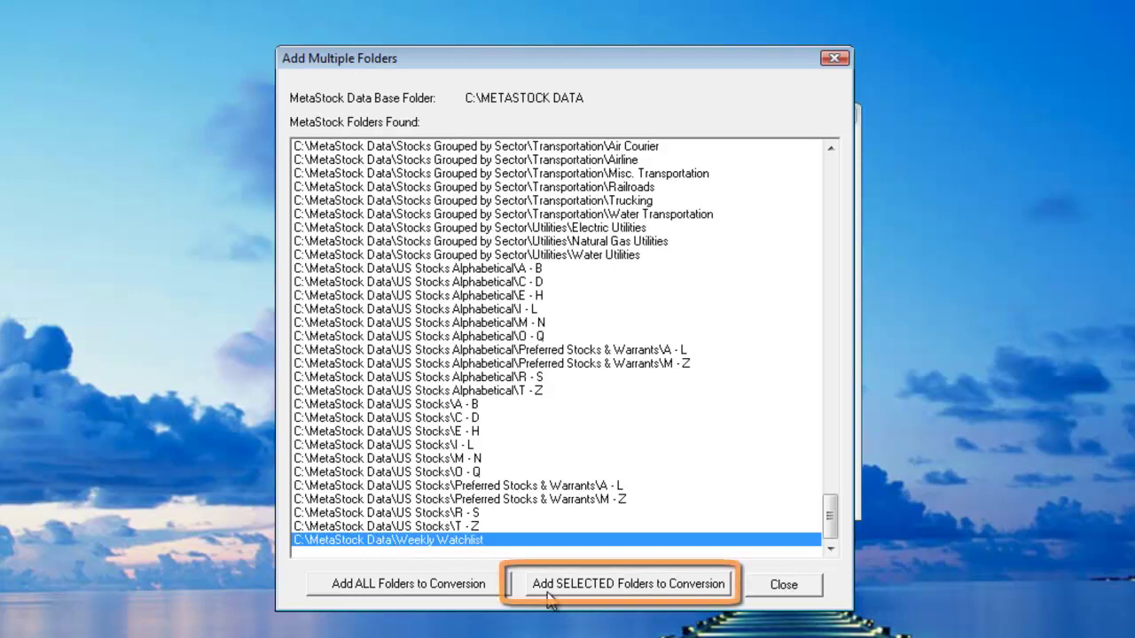
pyautogui.click(667, 590)
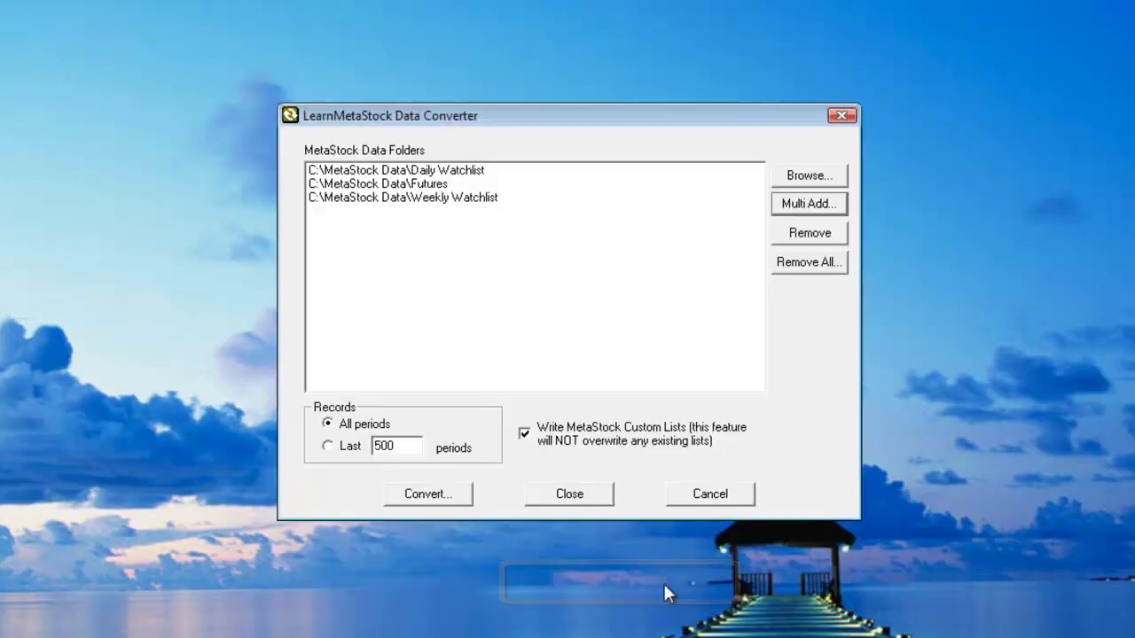
pyautogui.click(327, 449)
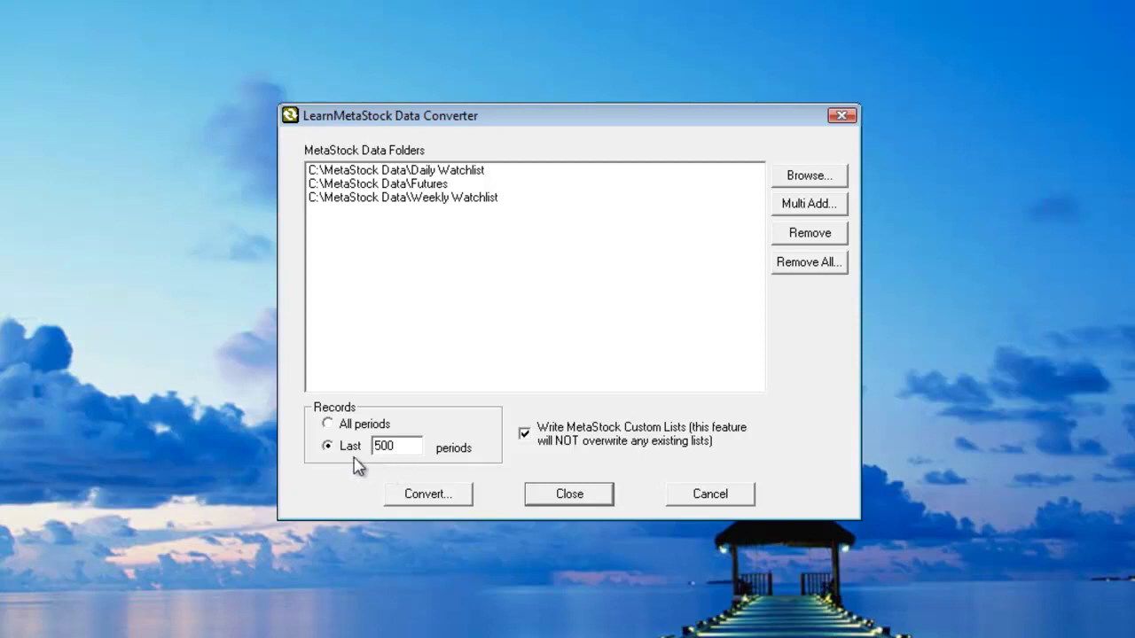
pyautogui.click(328, 425)
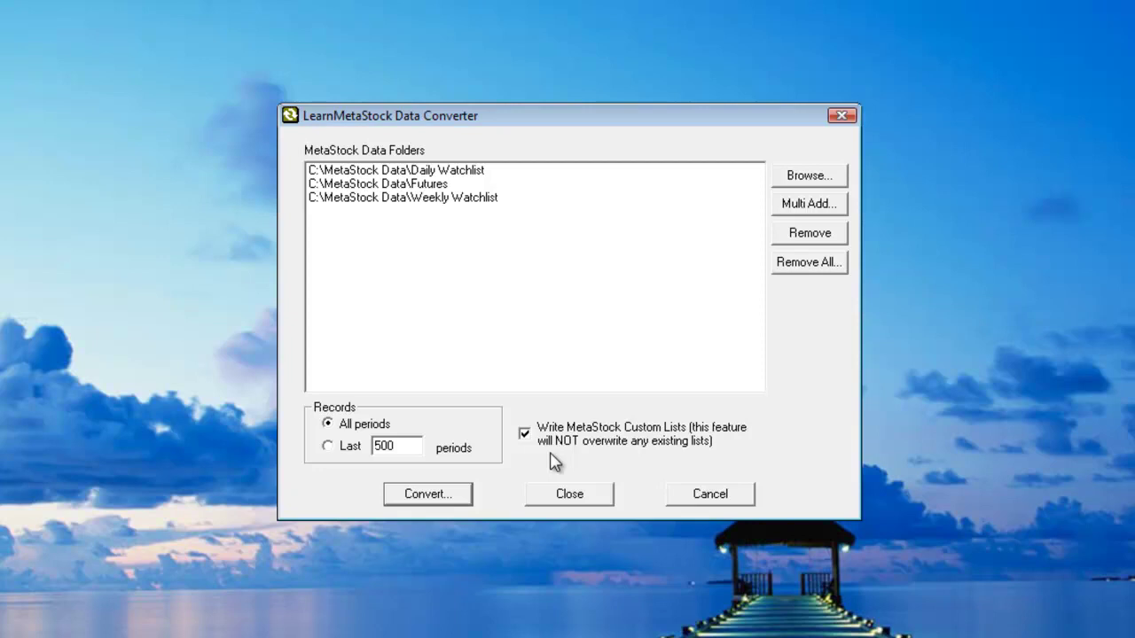
# - Convert the three listed folders to CSV custom lists, producing 587 files
pyautogui.click(433, 495)
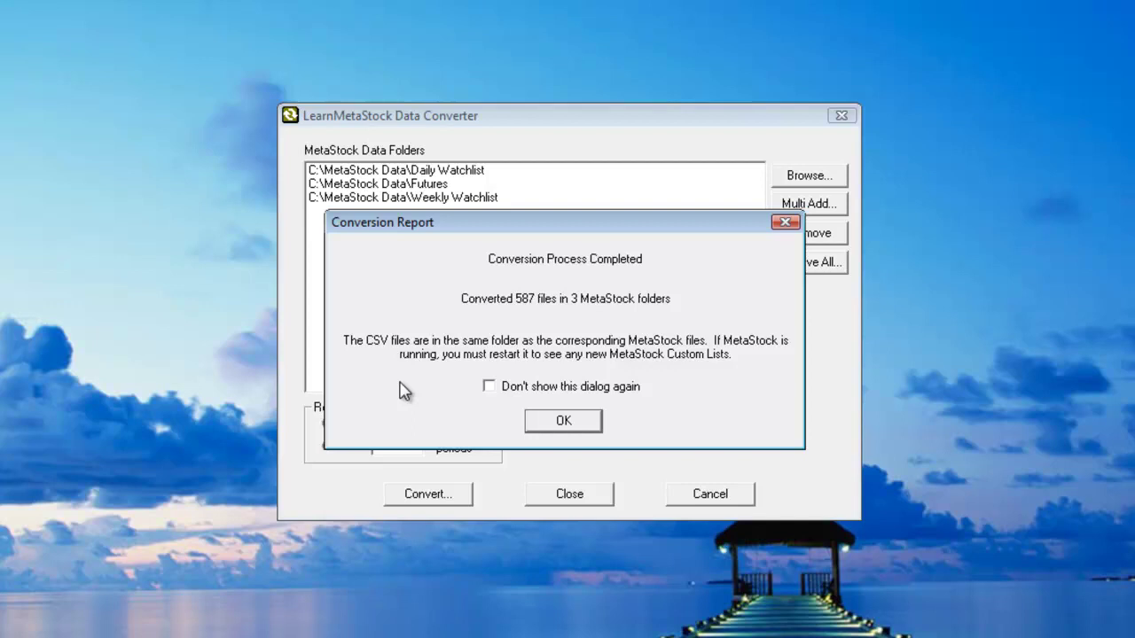
# - Dismiss the conversion report and open the AA ALCOA ORD chart from the Daily Watchlist
pyautogui.click(559, 424)
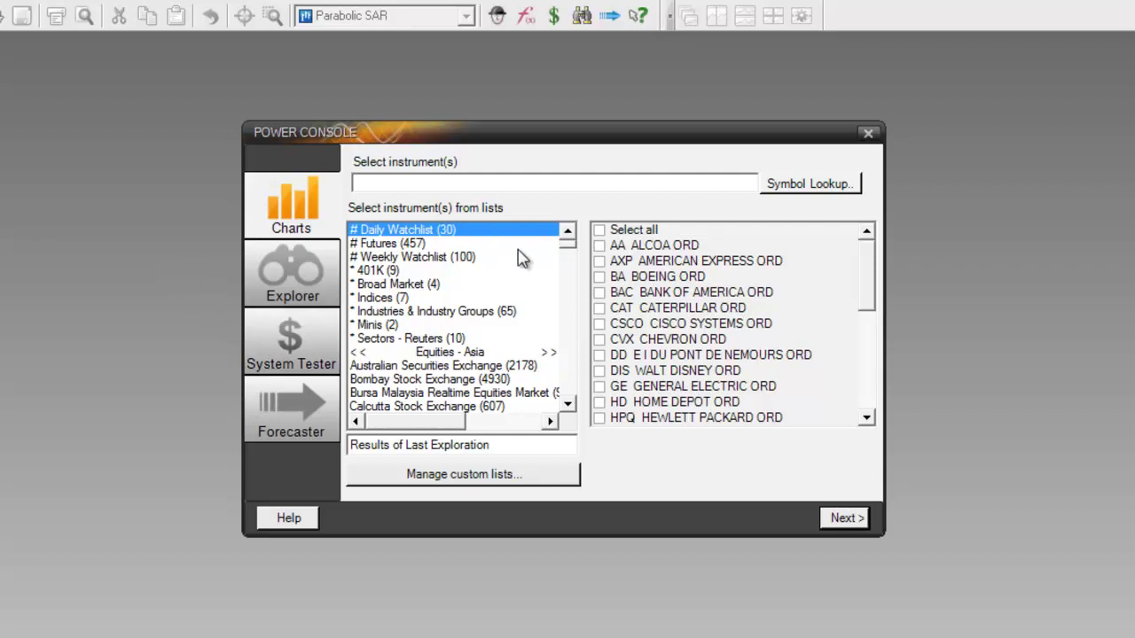
pyautogui.click(605, 249)
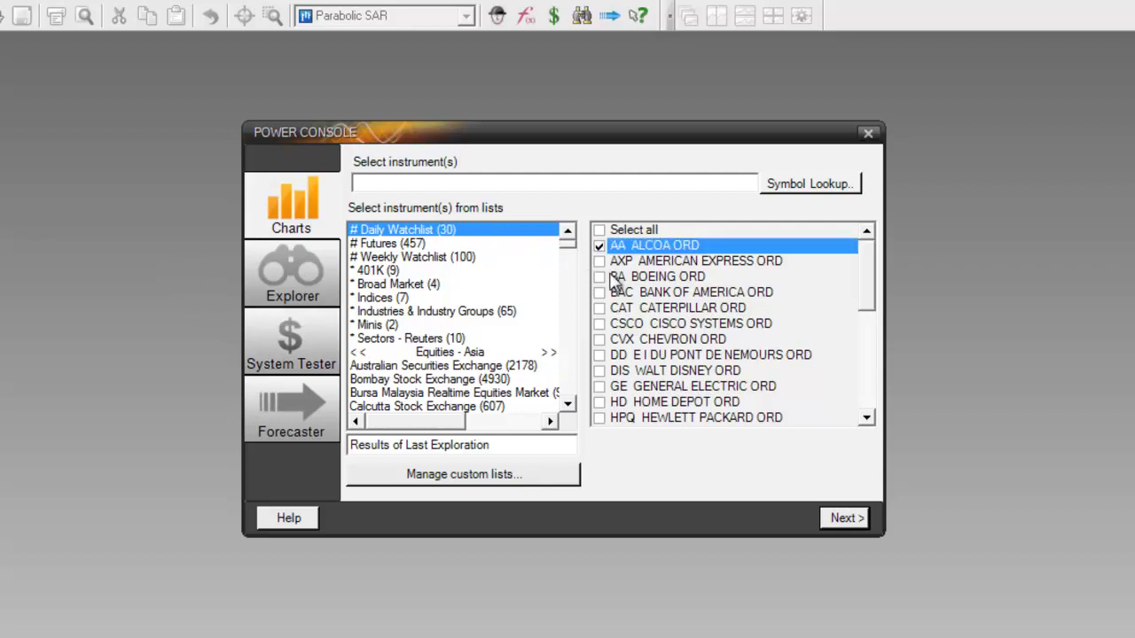
pyautogui.click(847, 518)
pyautogui.click(807, 522)
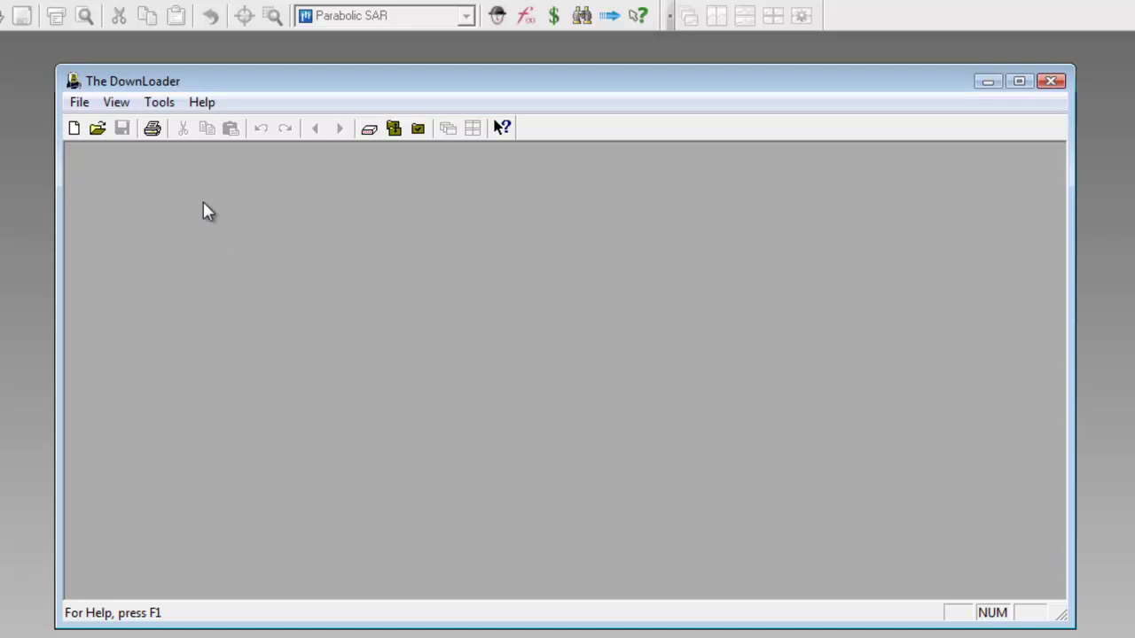
# - Start a price download and expand C: > MetaStock Data in the folder tree
pyautogui.click(160, 104)
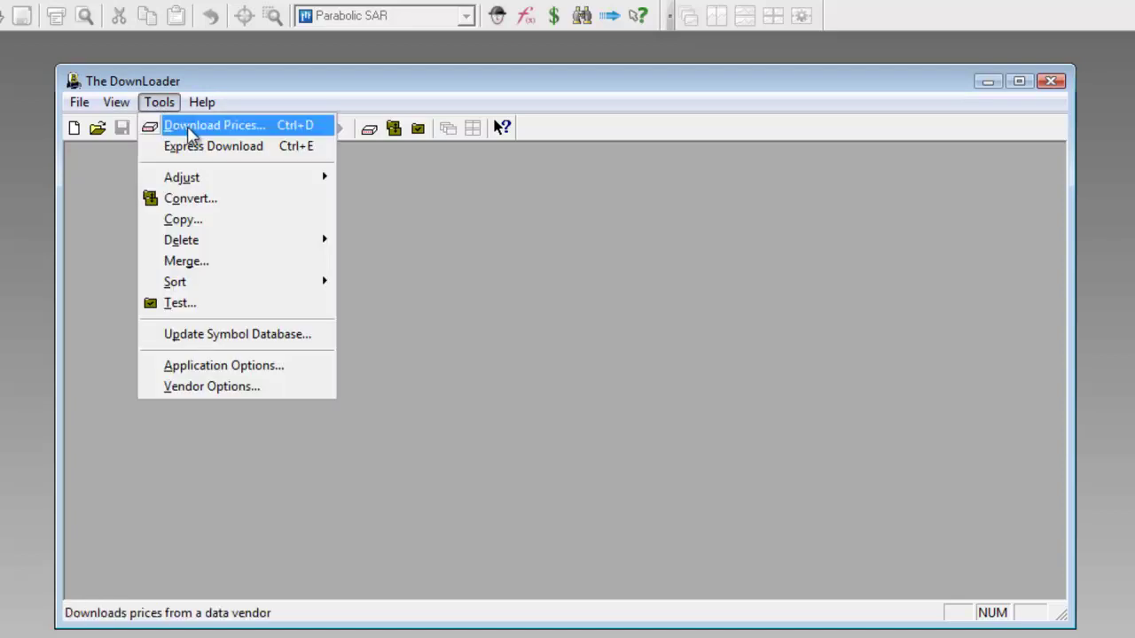
pyautogui.click(190, 128)
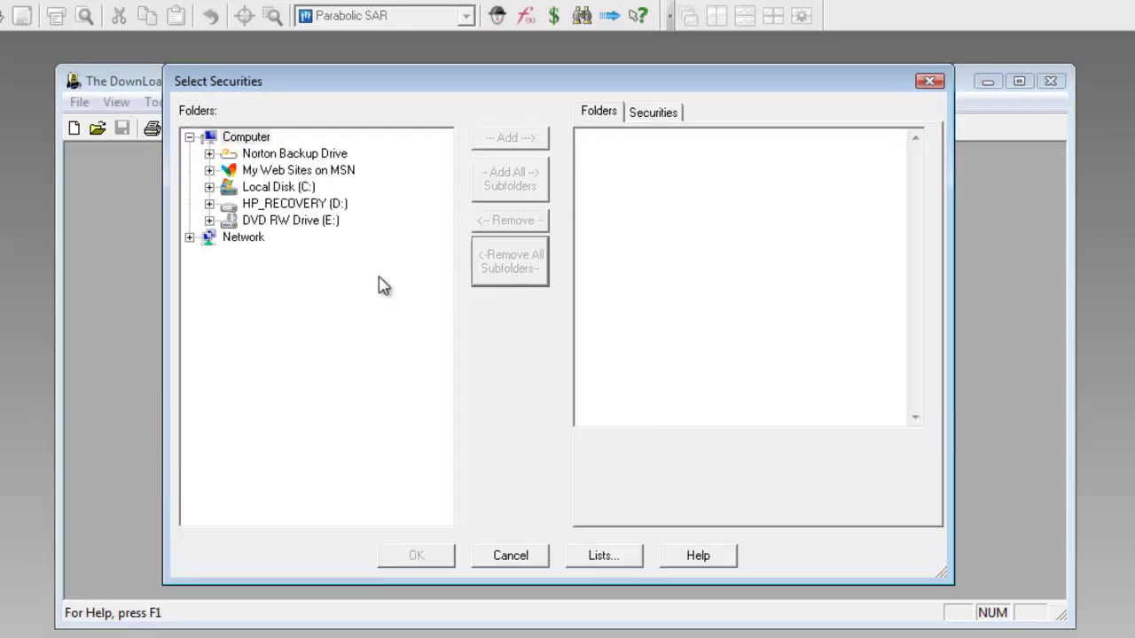
pyautogui.click(209, 187)
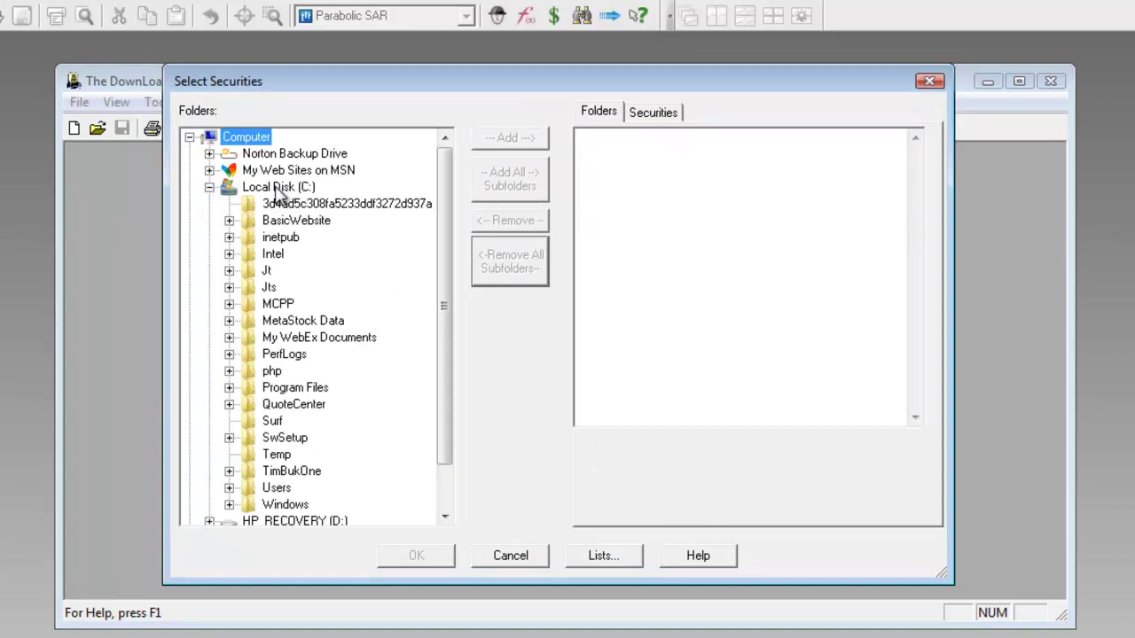
pyautogui.click(229, 320)
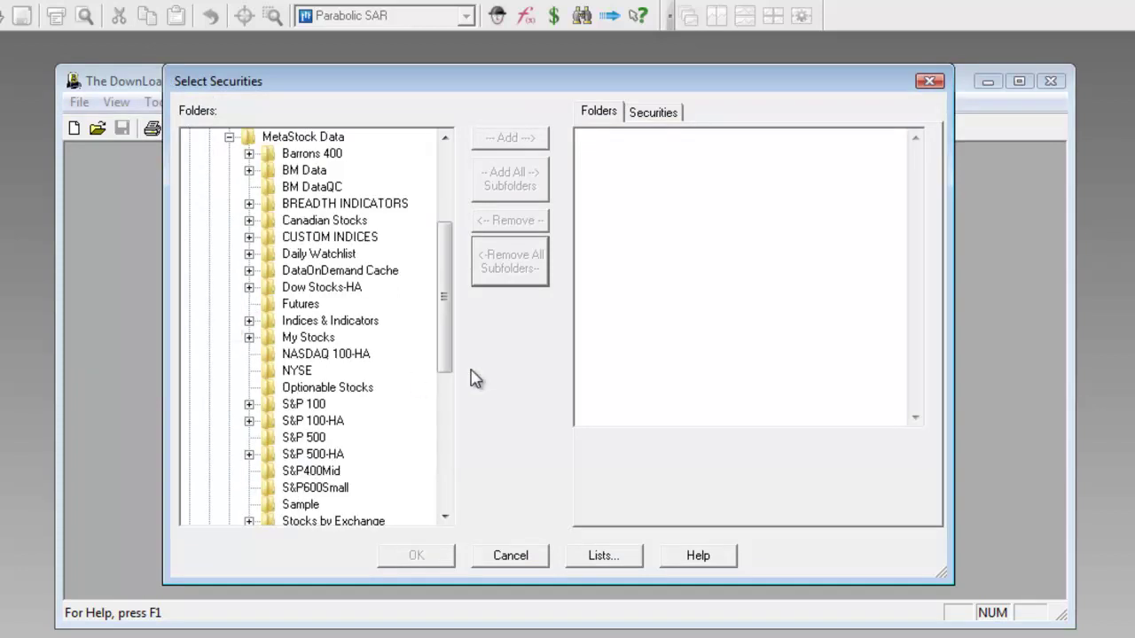
pyautogui.moveTo(447, 335); pyautogui.dragTo(444, 343)
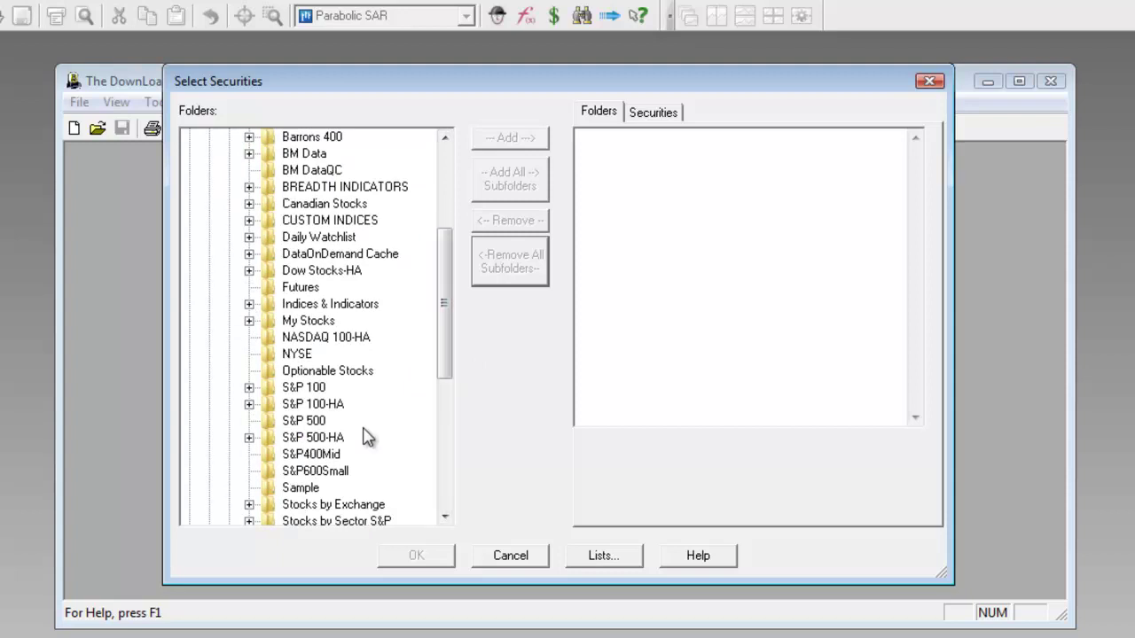
# - Add the Daily Watchlist, Futures and Weekly Watchlist folders to the download selection
pyautogui.click(321, 243)
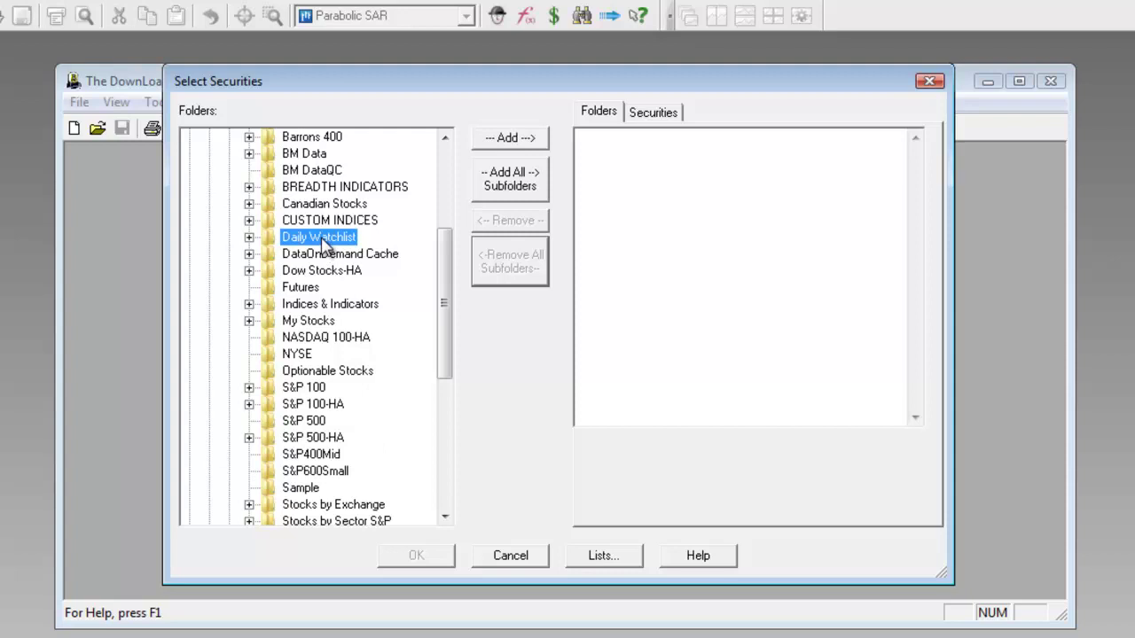
pyautogui.click(507, 145)
pyautogui.click(300, 288)
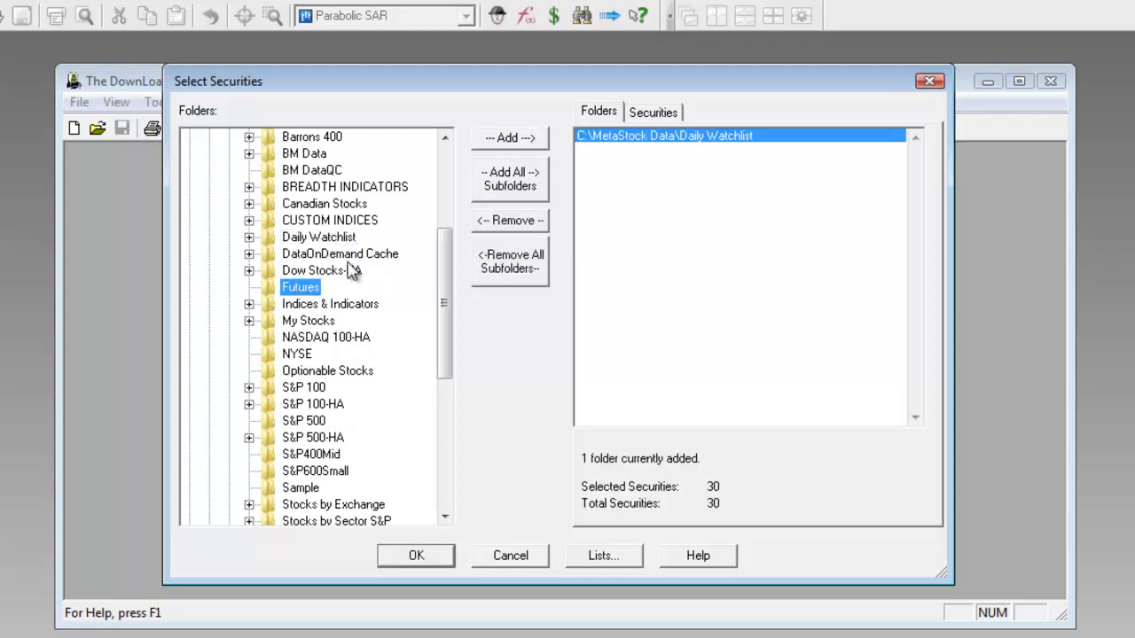
pyautogui.click(525, 140)
pyautogui.moveTo(445, 266); pyautogui.dragTo(456, 385)
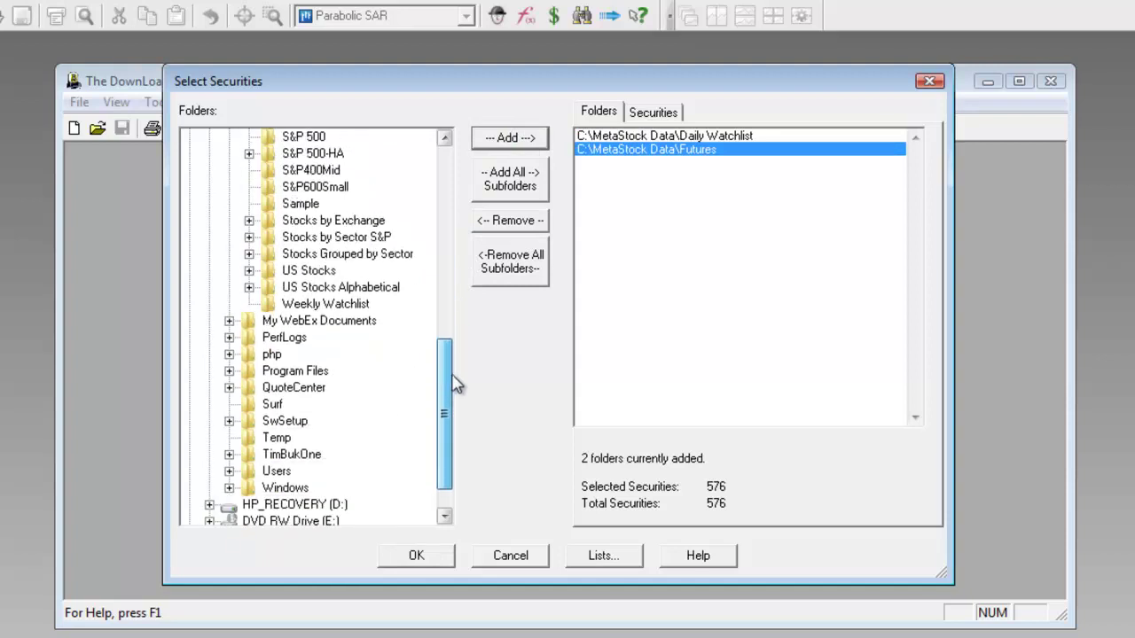
pyautogui.click(321, 305)
pyautogui.click(514, 139)
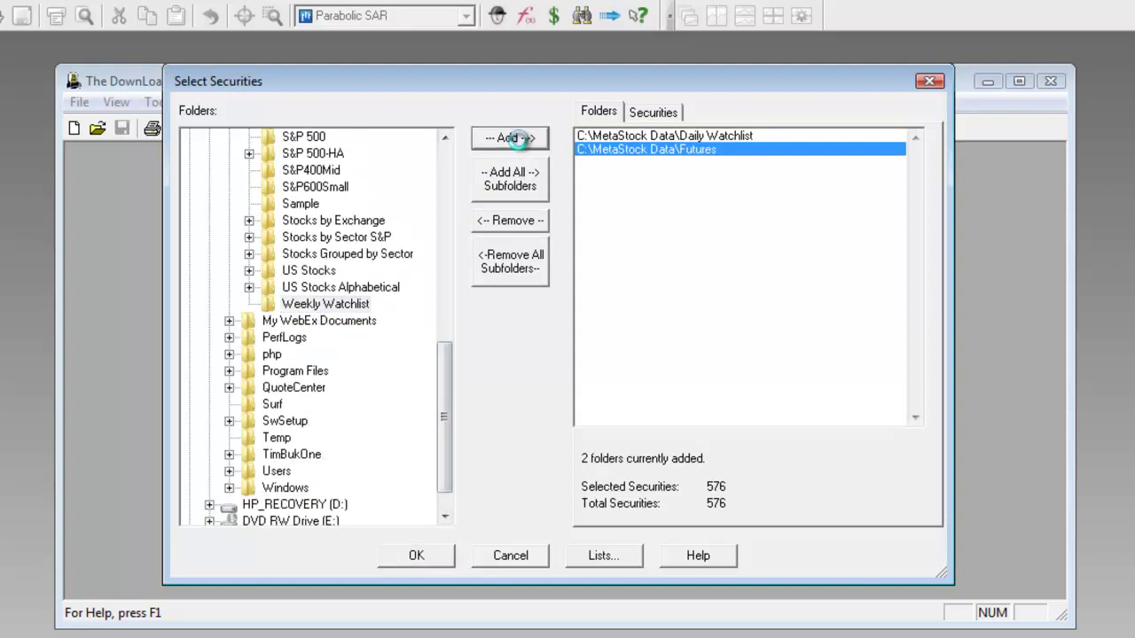
# - Confirm the three folders and the data vendor to download updated prices
pyautogui.click(416, 558)
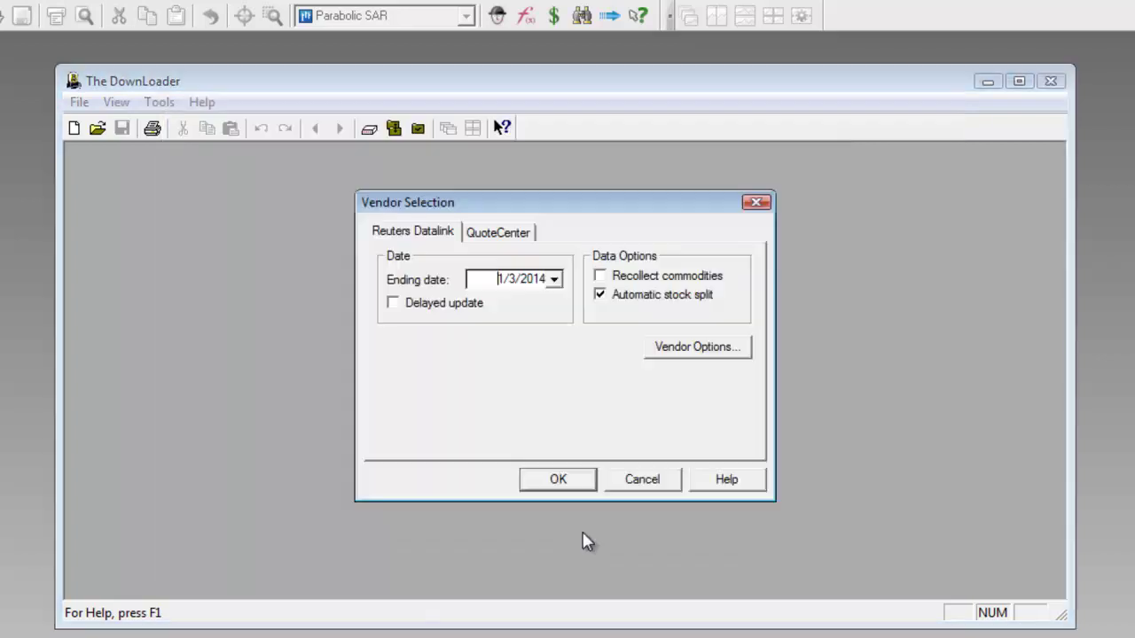
pyautogui.click(572, 480)
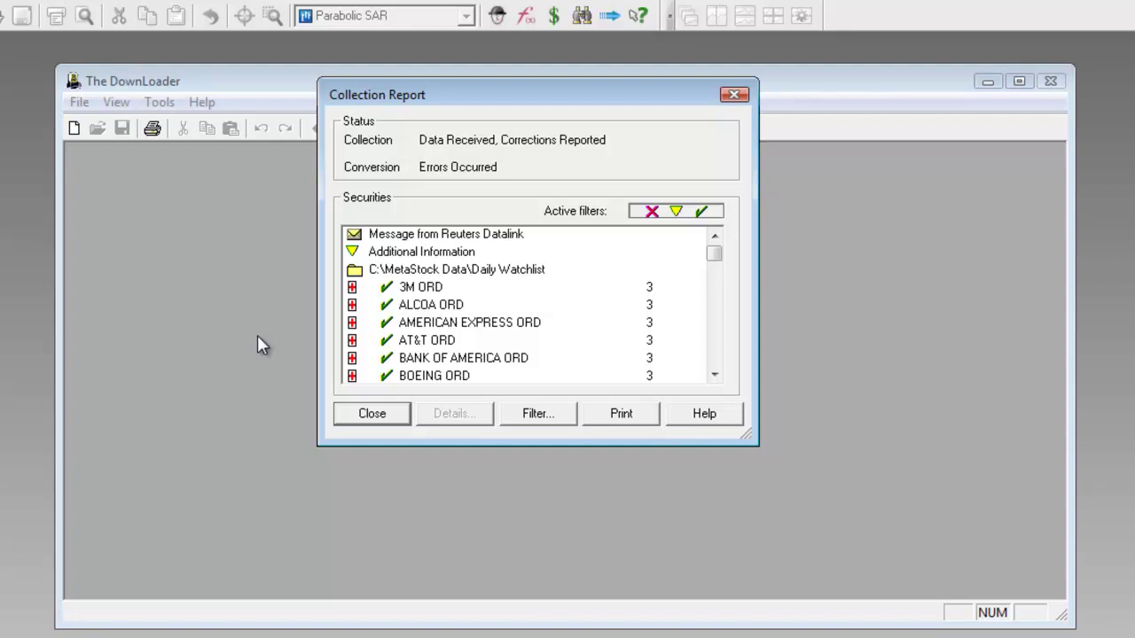
# - Close The DownLoader, reconvert the three folders to 587 CSV files, and close the converter
pyautogui.click(735, 95)
pyautogui.click(1051, 81)
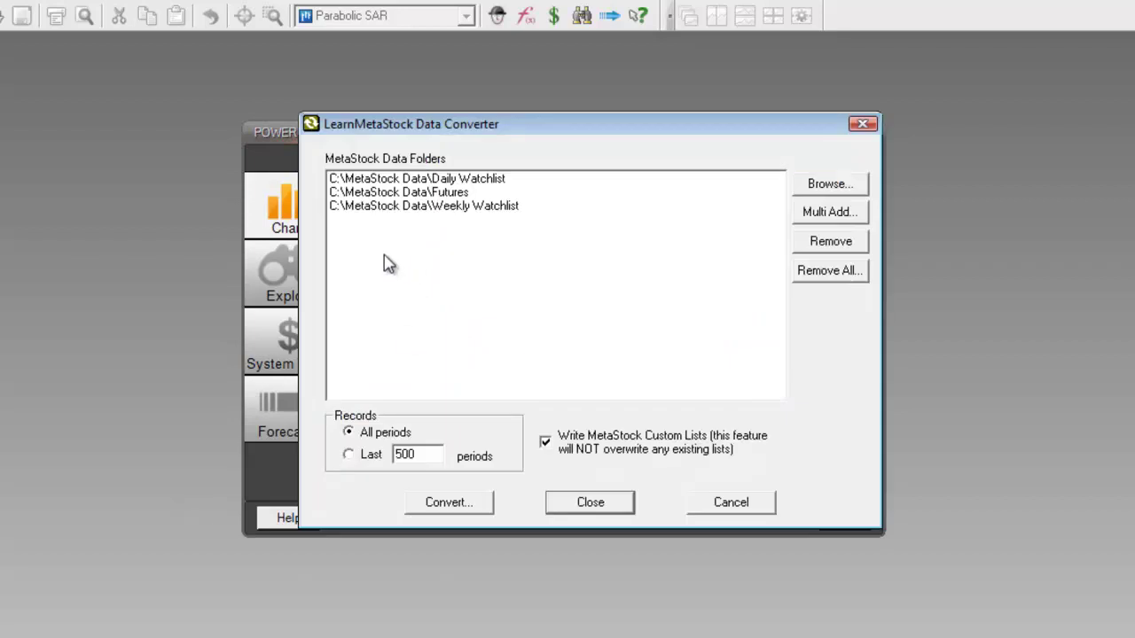
pyautogui.click(456, 507)
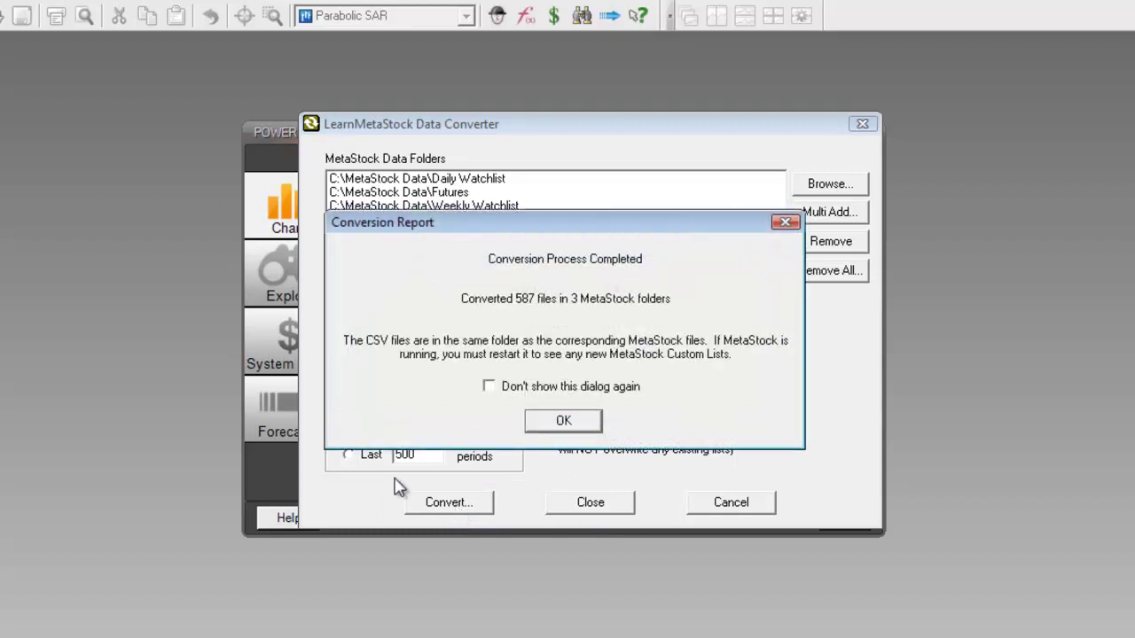
pyautogui.click(557, 423)
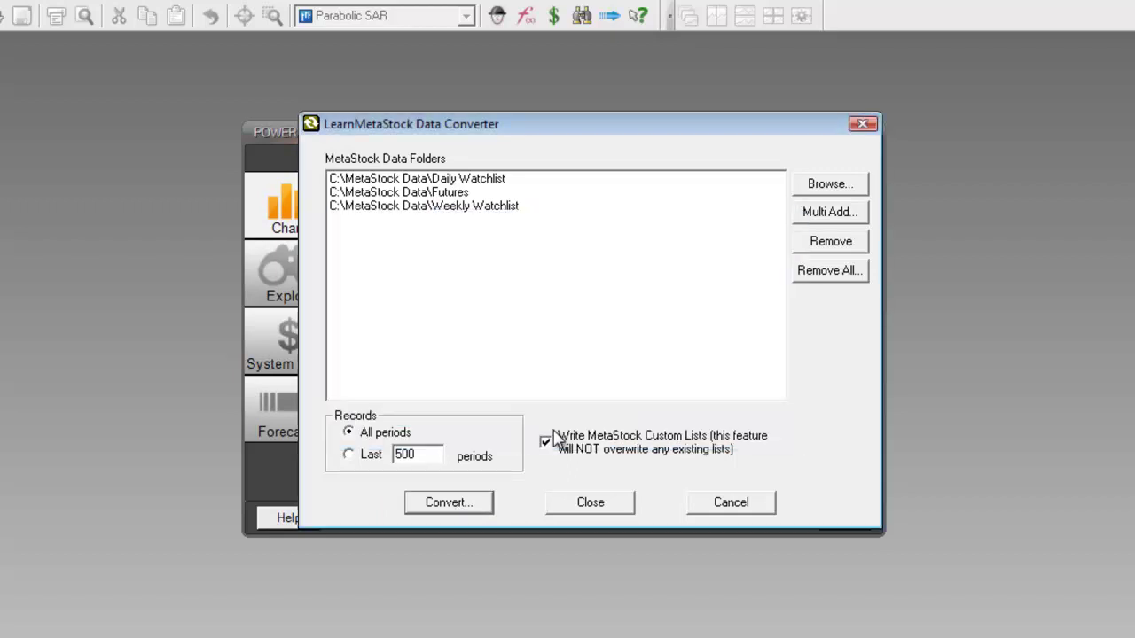
pyautogui.click(590, 503)
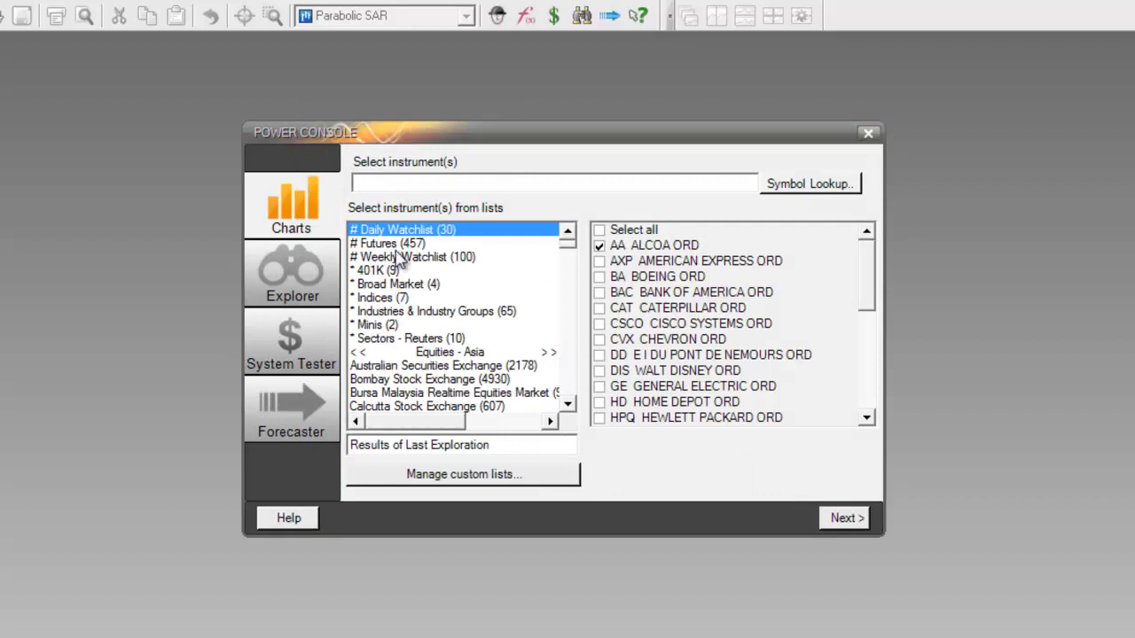
# - Open the ALCOA ORD chart and confirm its last bar is 01/02/2014 with a 10.53 close
pyautogui.click(847, 521)
pyautogui.click(829, 522)
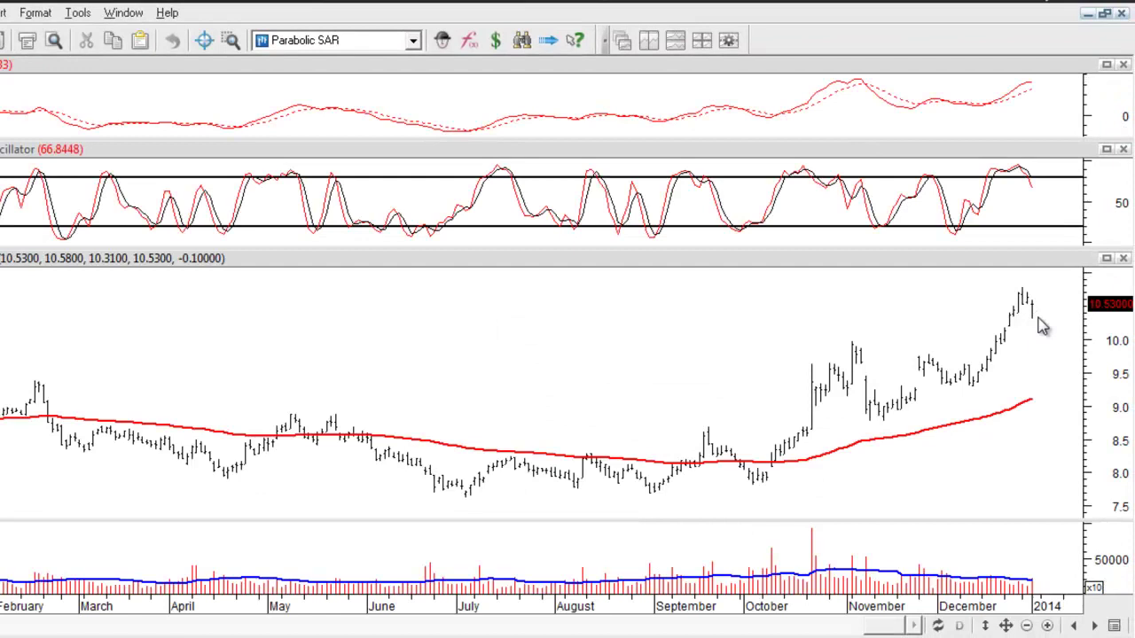
pyautogui.moveTo(1032, 316)
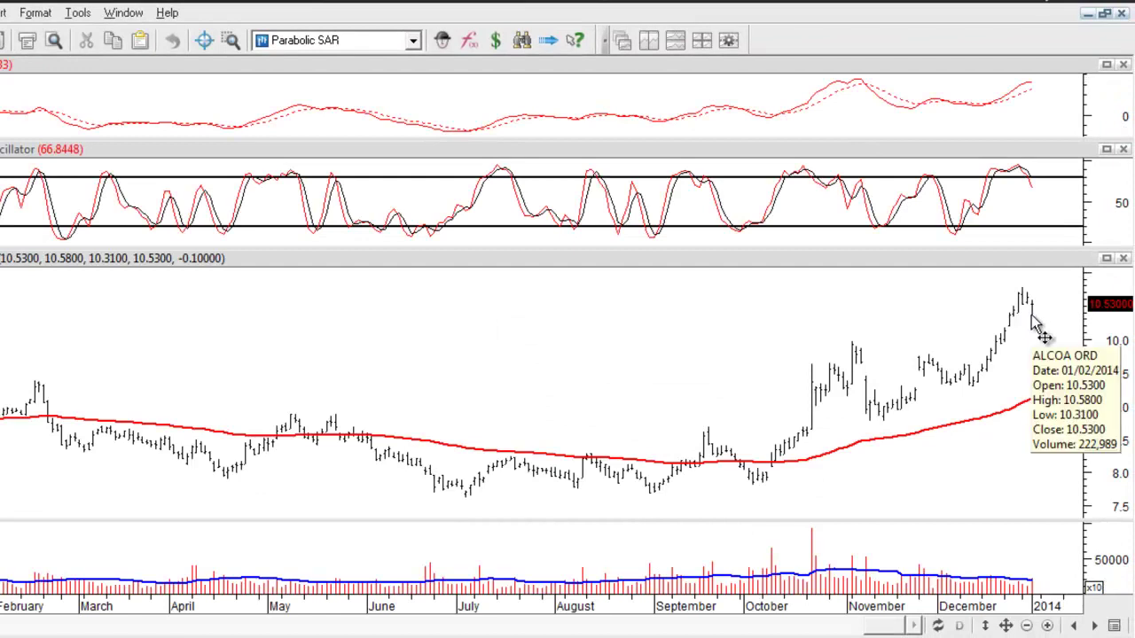